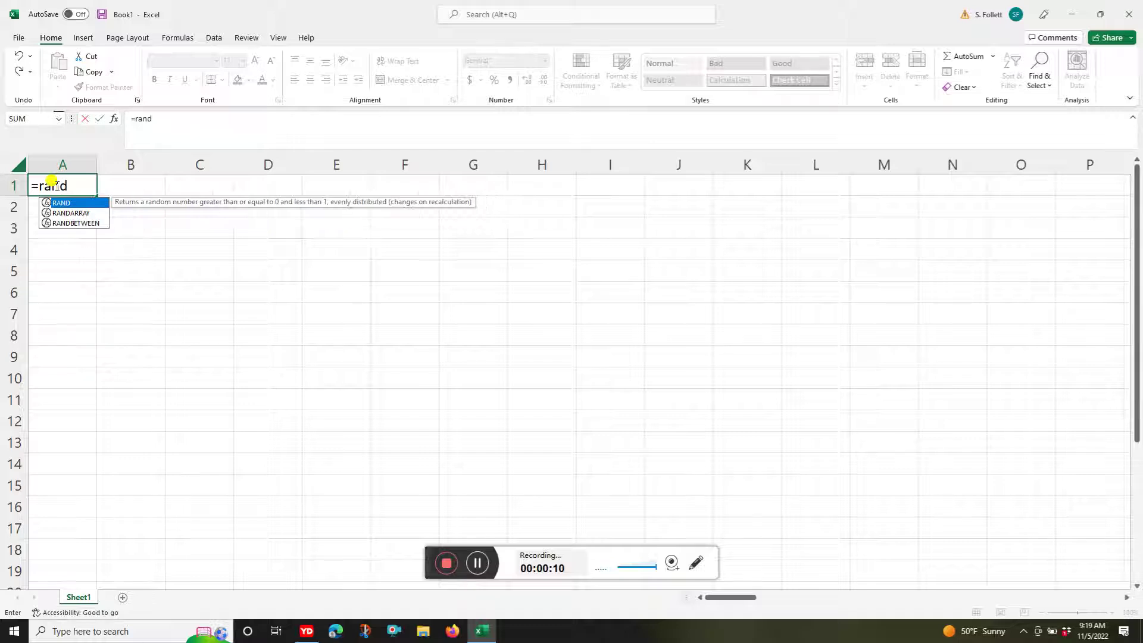
Enter =RANDBETWEEN(25,75) in cell A1 and fill the formula through the range A1:DZ14
double_click(75, 223)
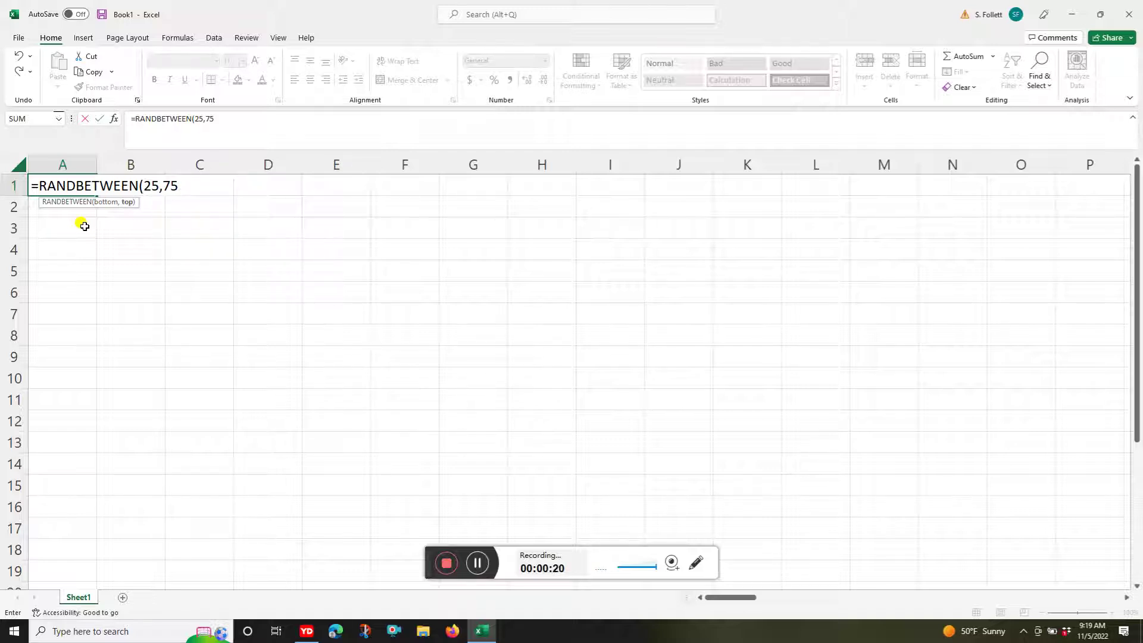
text())
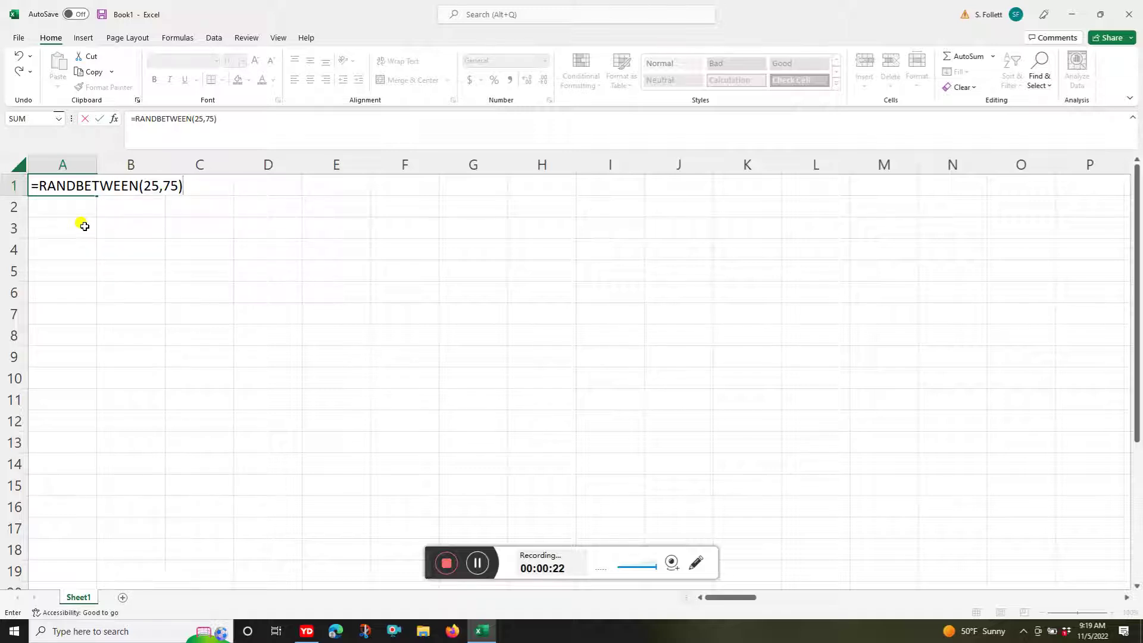
key(Return)
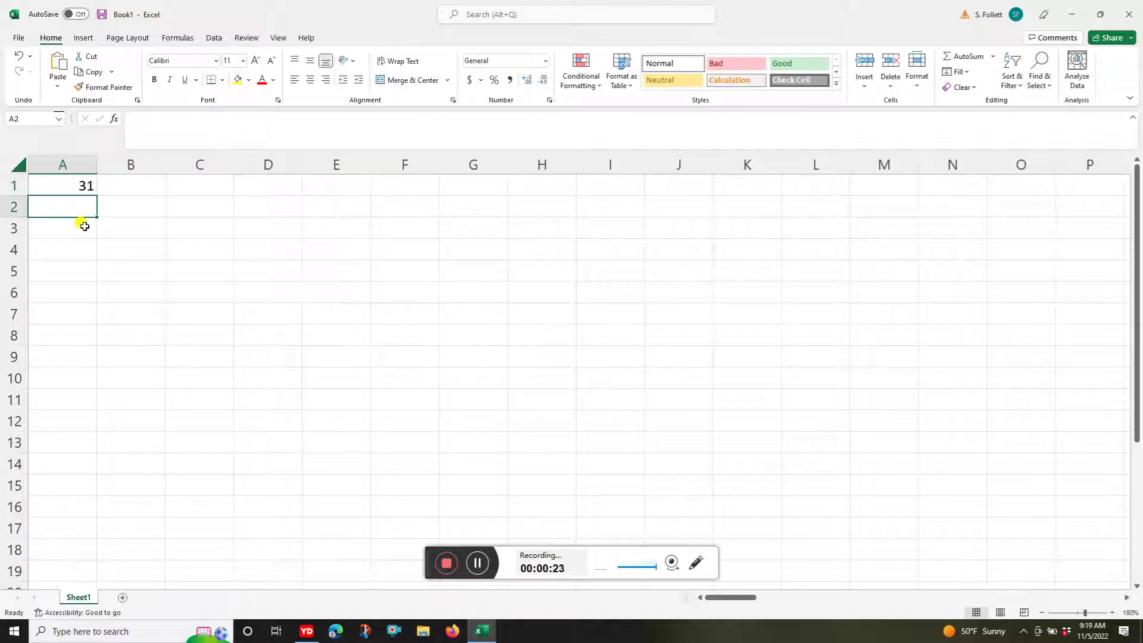
click(80, 186)
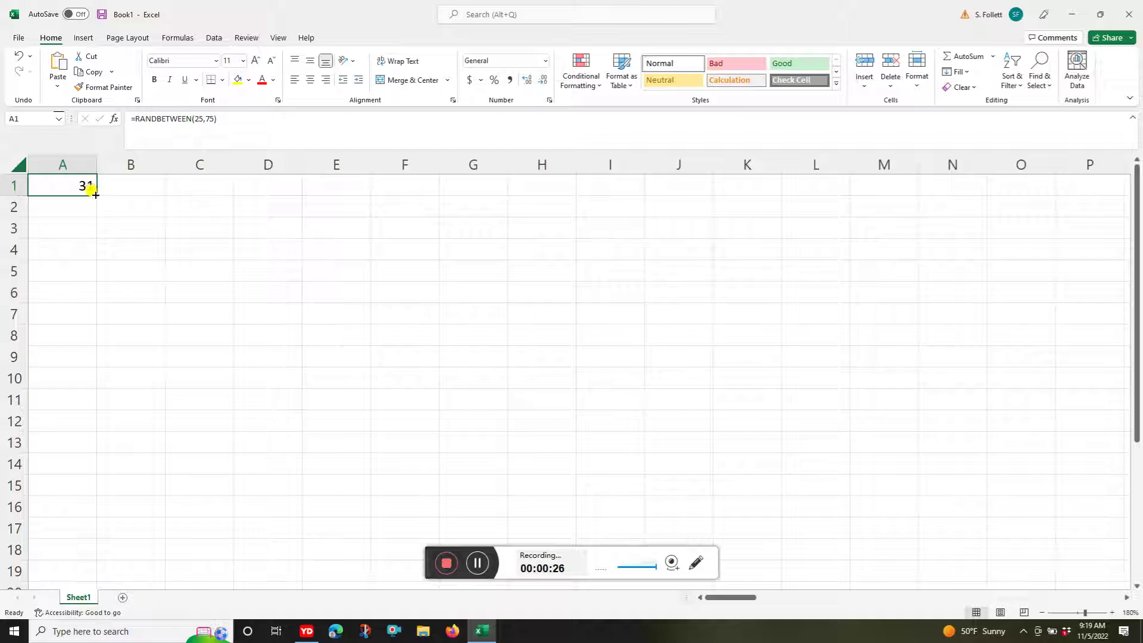
drag(96, 194, 1064, 438)
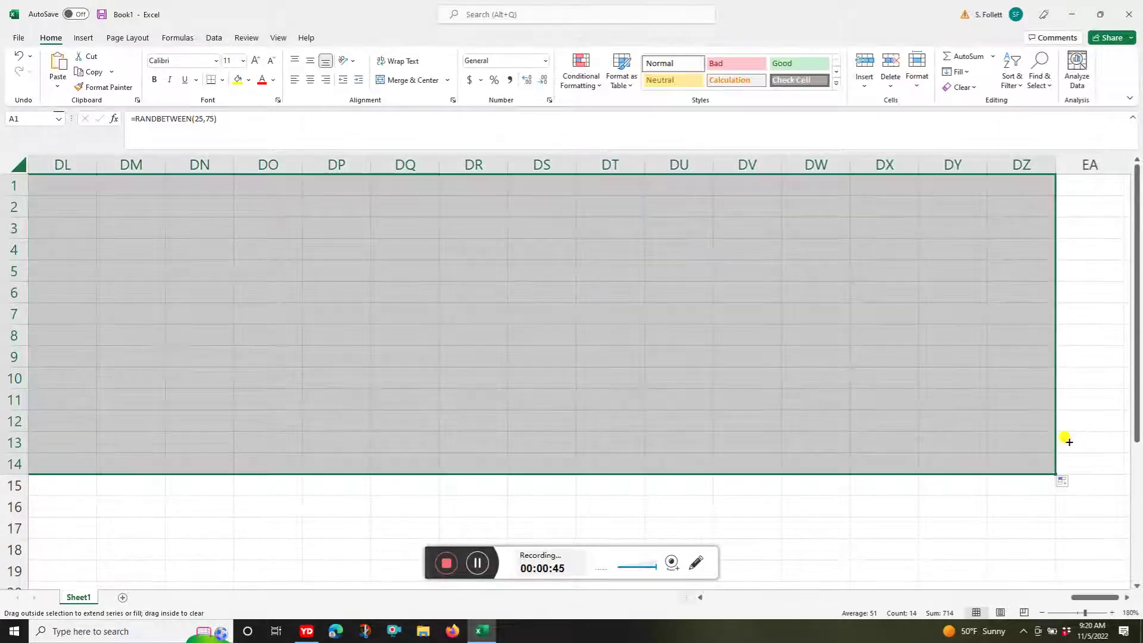
Copy the random numbers in A1:DZ14 and paste them as values only starting at cell A18
right_click(455, 300)
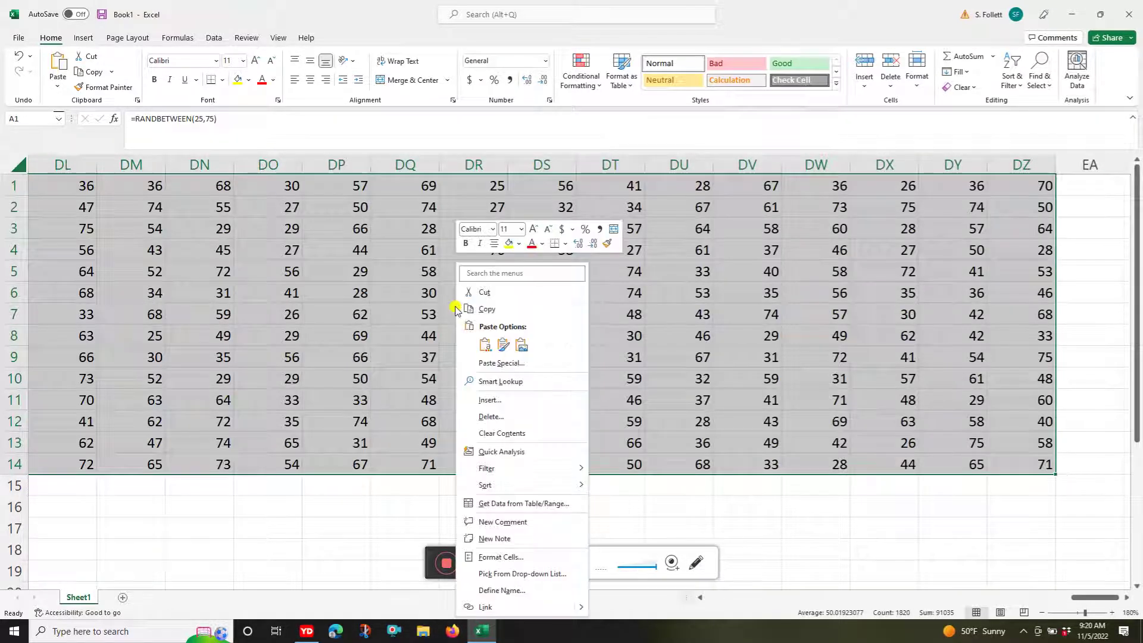
click(488, 310)
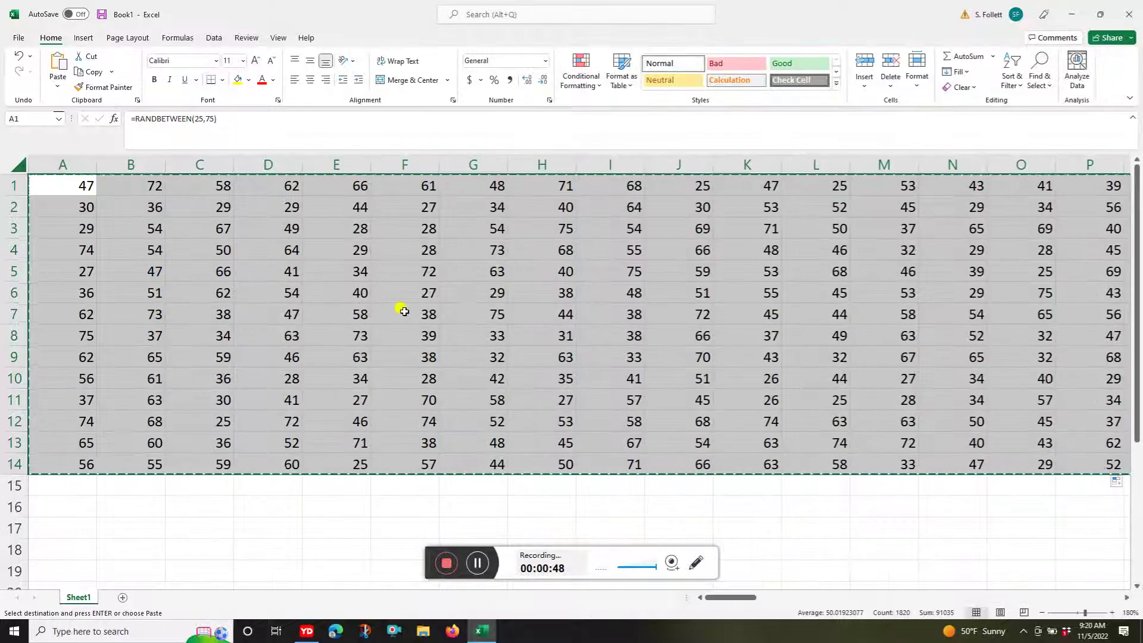
scroll(404, 312, down, 5)
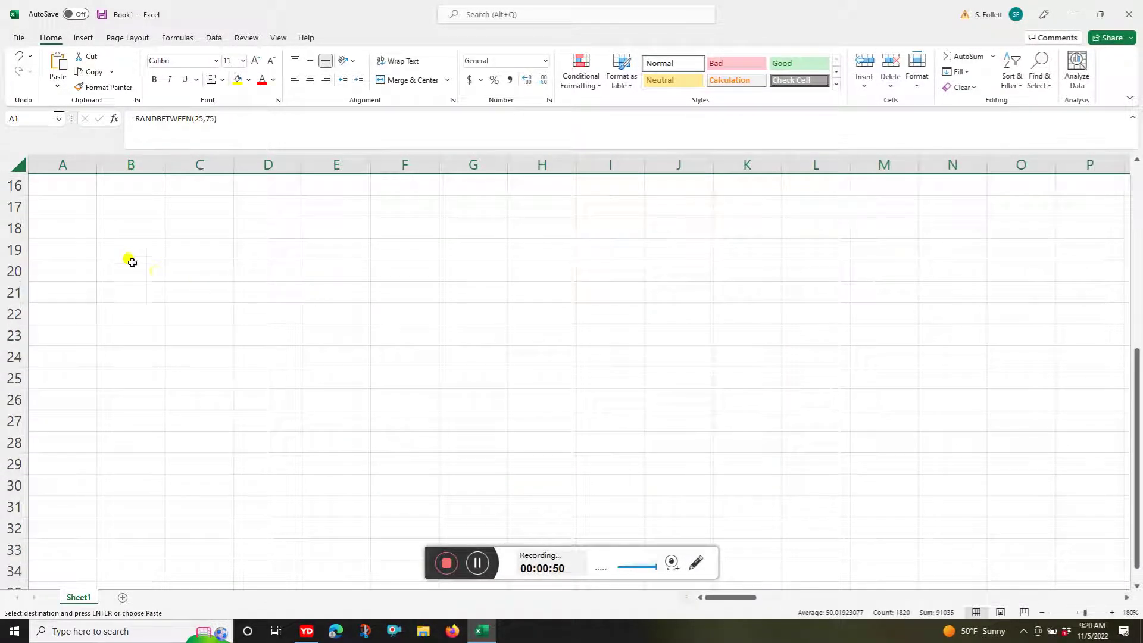
click(72, 232)
right_click(72, 231)
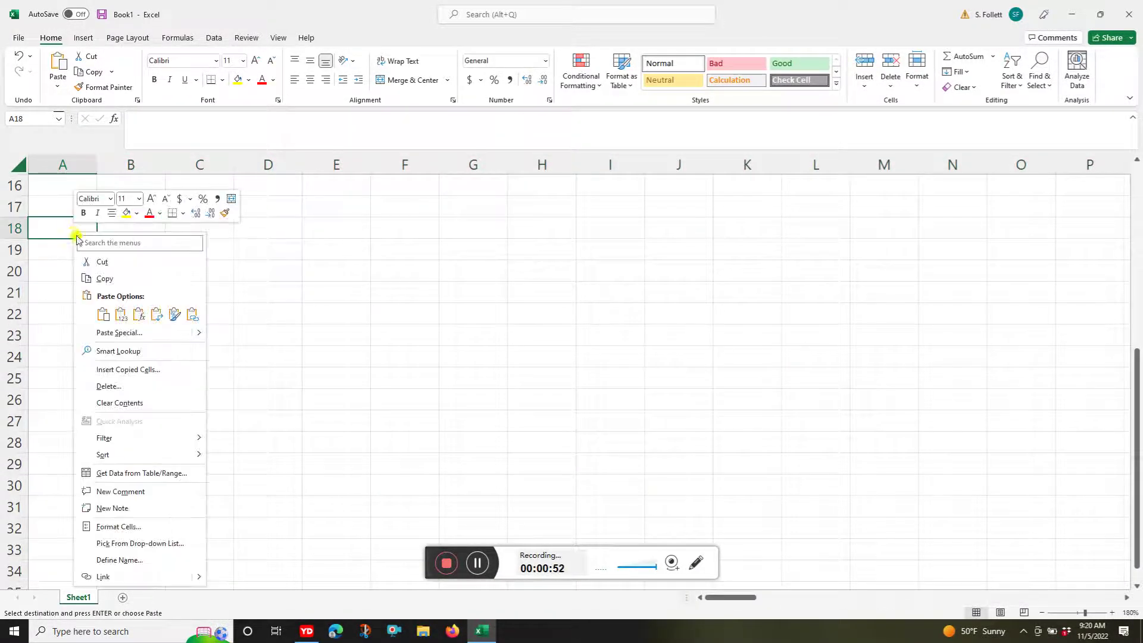
click(119, 315)
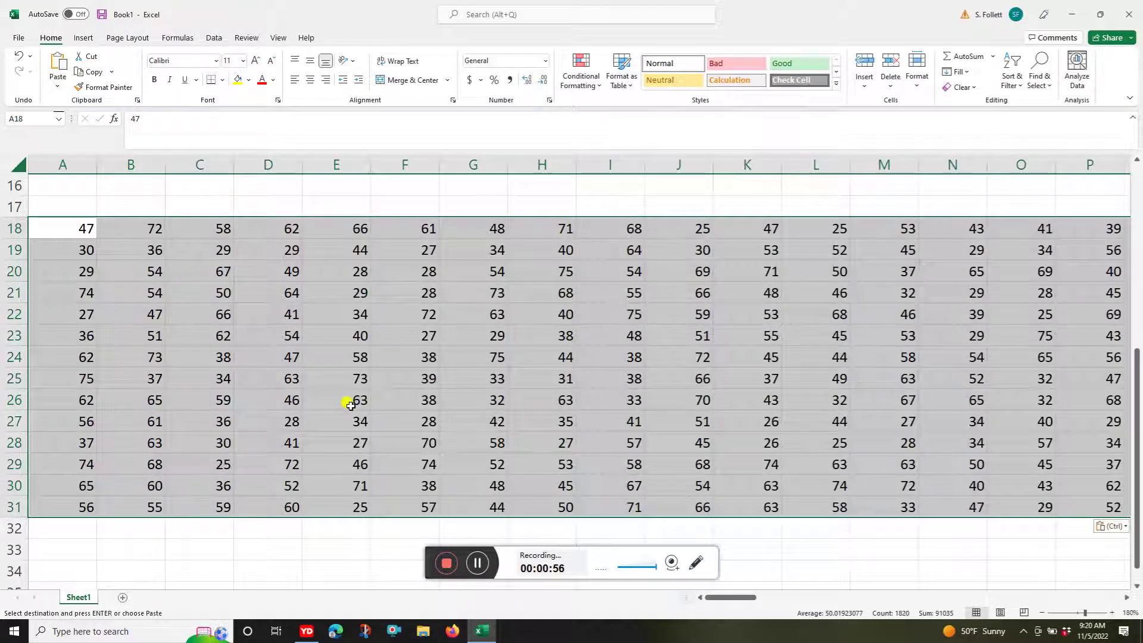
scroll(356, 400, down, 2)
scroll(356, 402, up, 2)
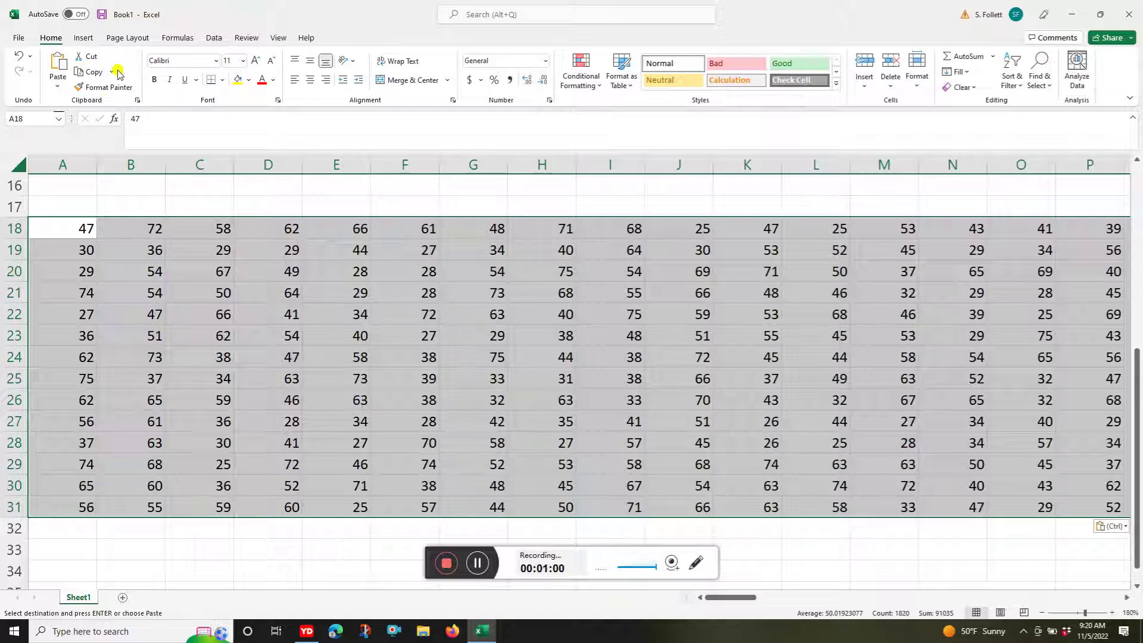
Insert a histogram chart of the pasted values in rows 18 to 31
click(82, 39)
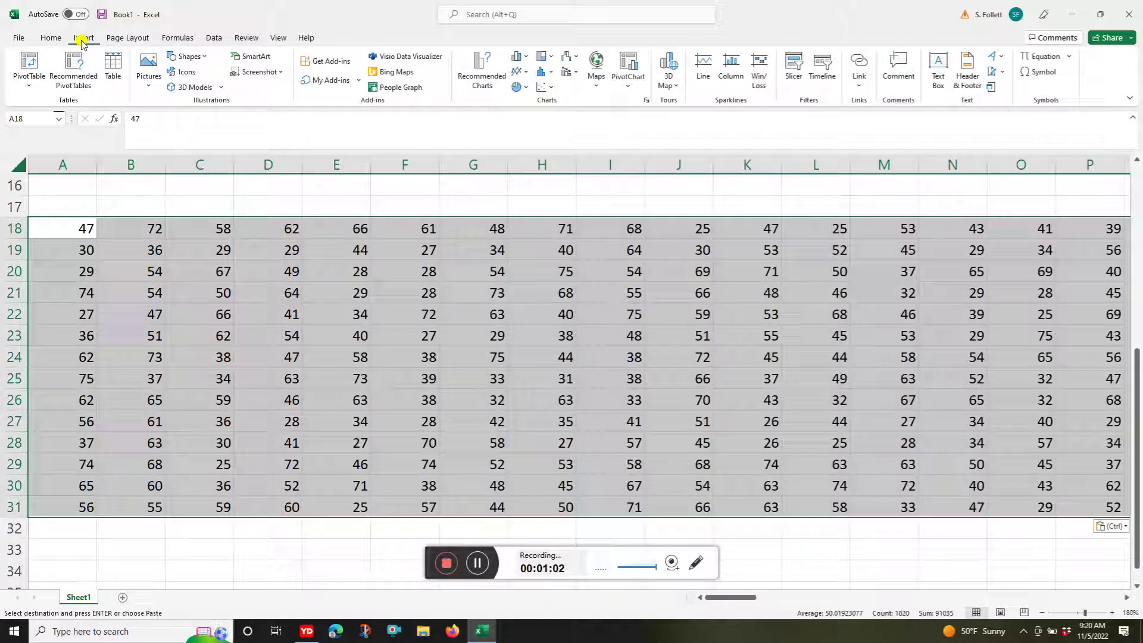
click(550, 71)
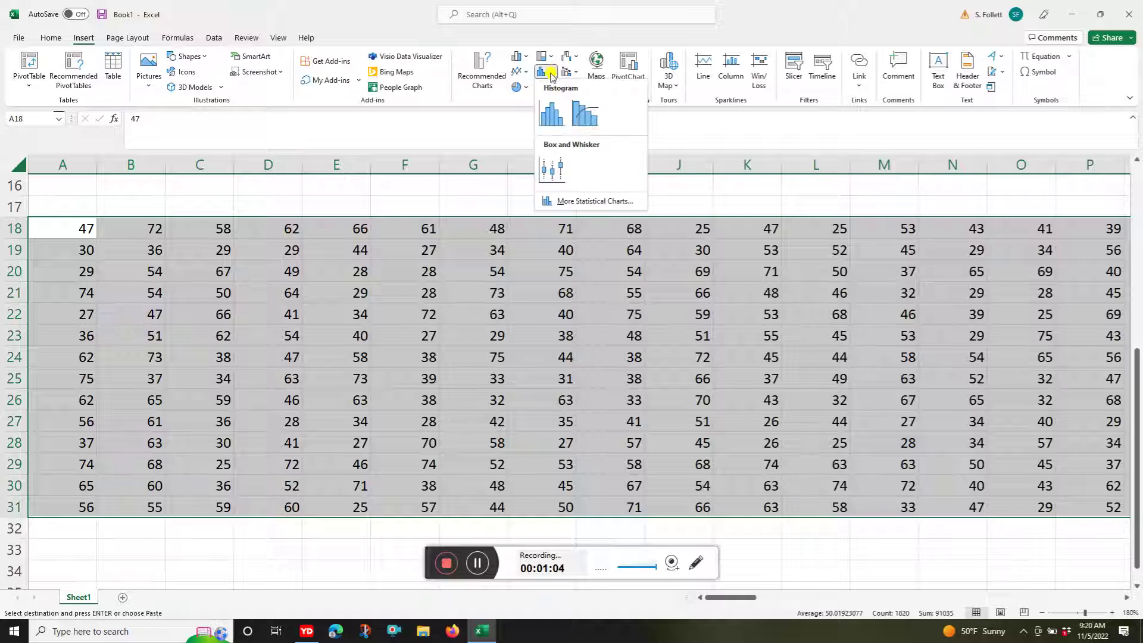
click(546, 115)
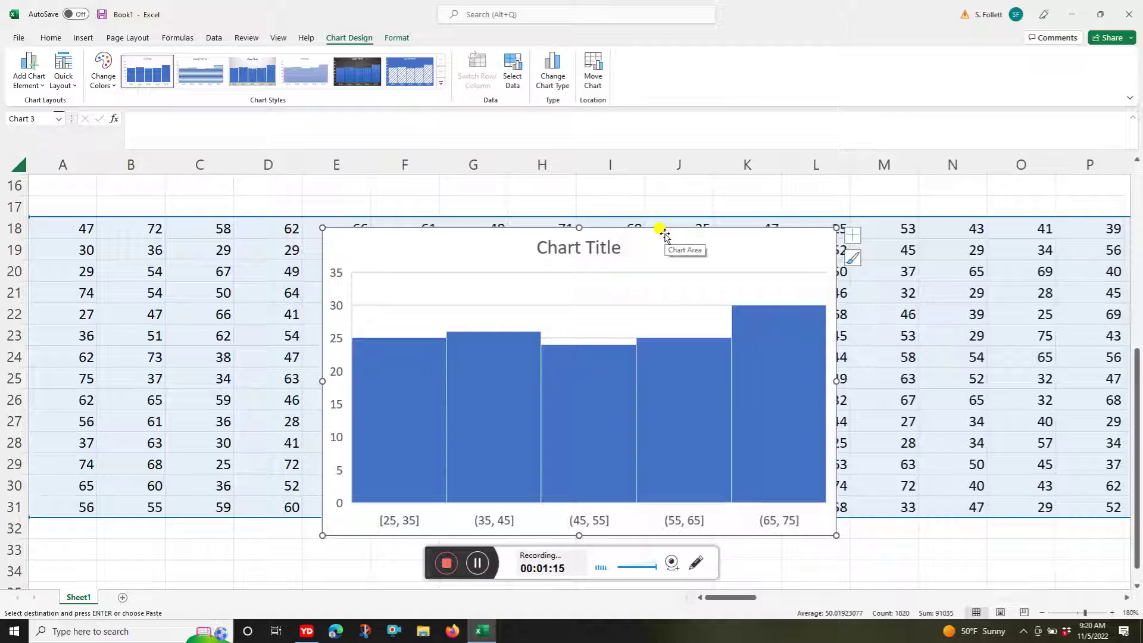
drag(659, 230, 948, 90)
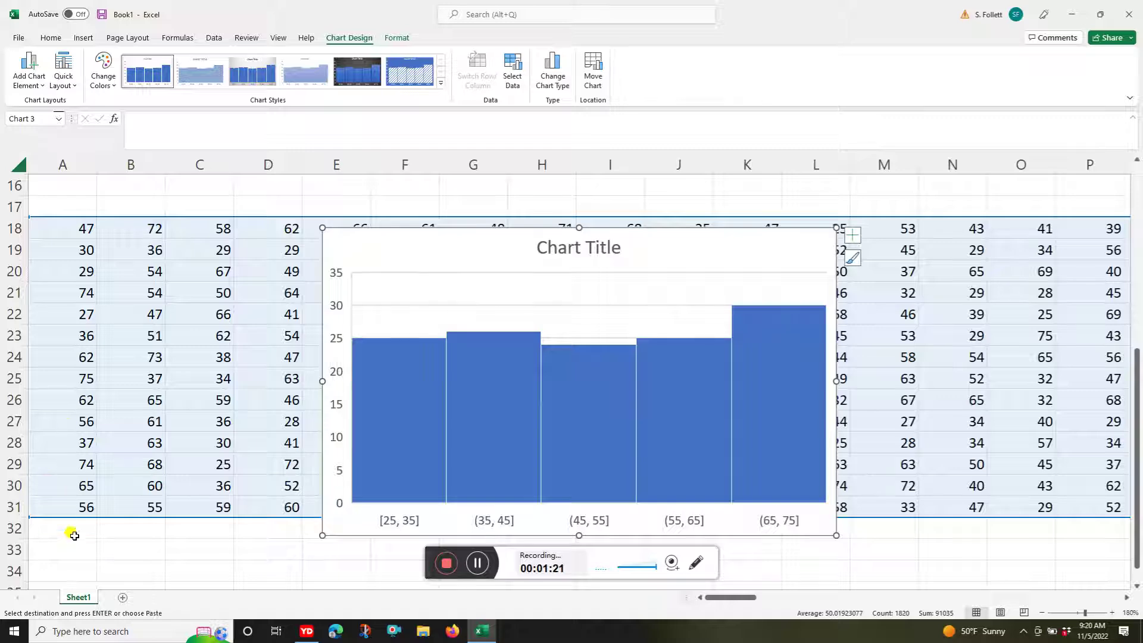
Enter =AVERAGE(A18:A31) in cell A33 and fill the formula across row 33 to column DZ
click(72, 551)
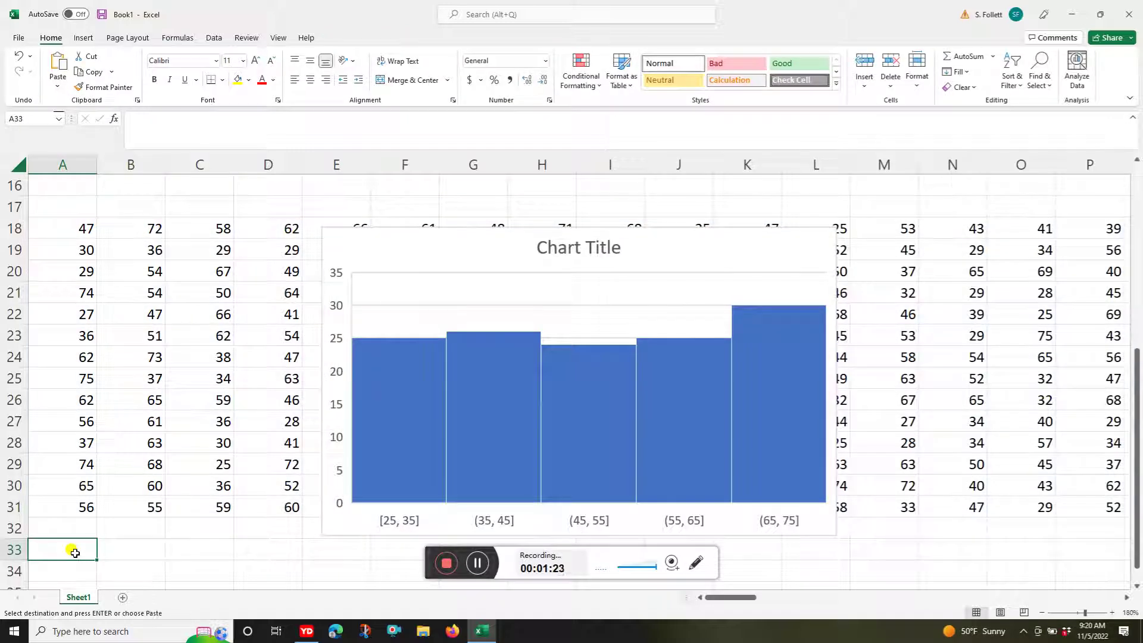
text(=)
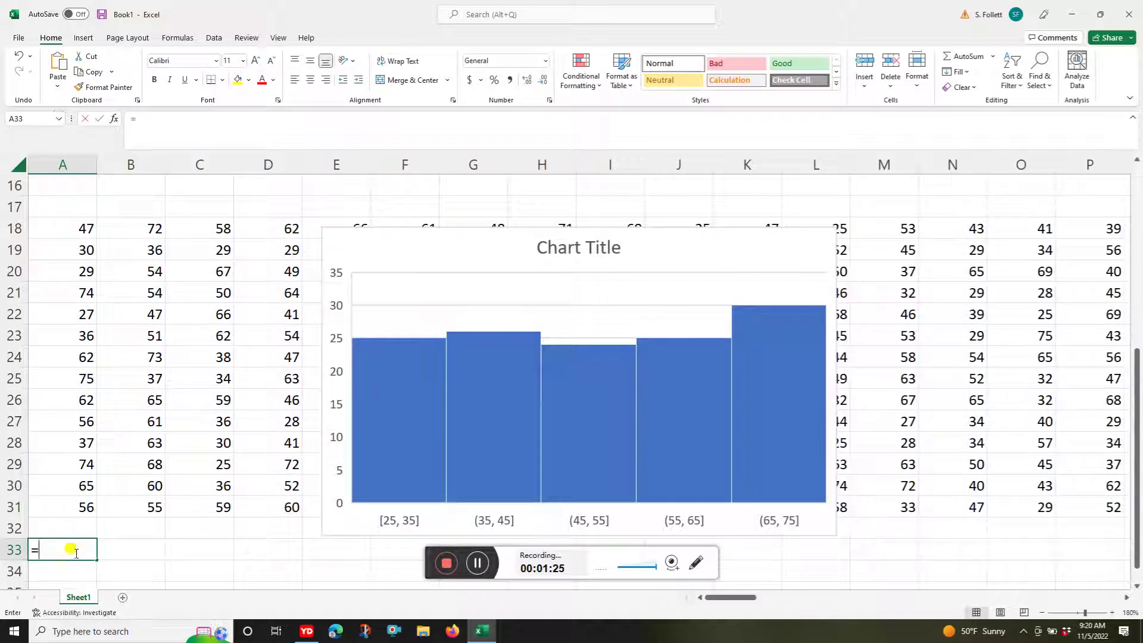
text(averag)
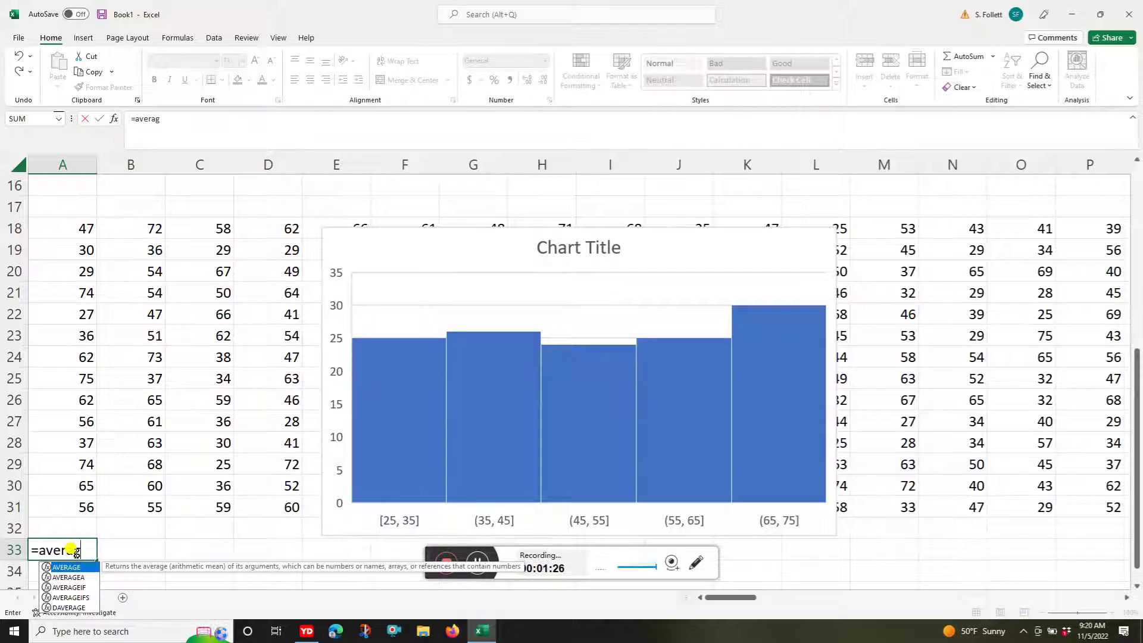
text(age)
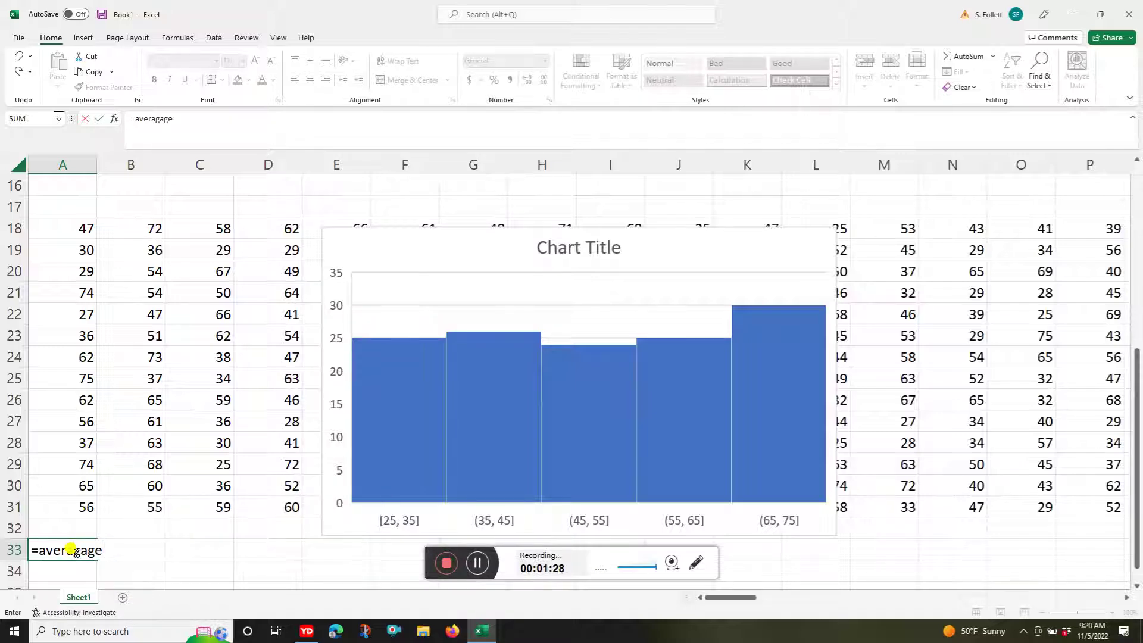
key(BackSpace)
key(BackSpace)
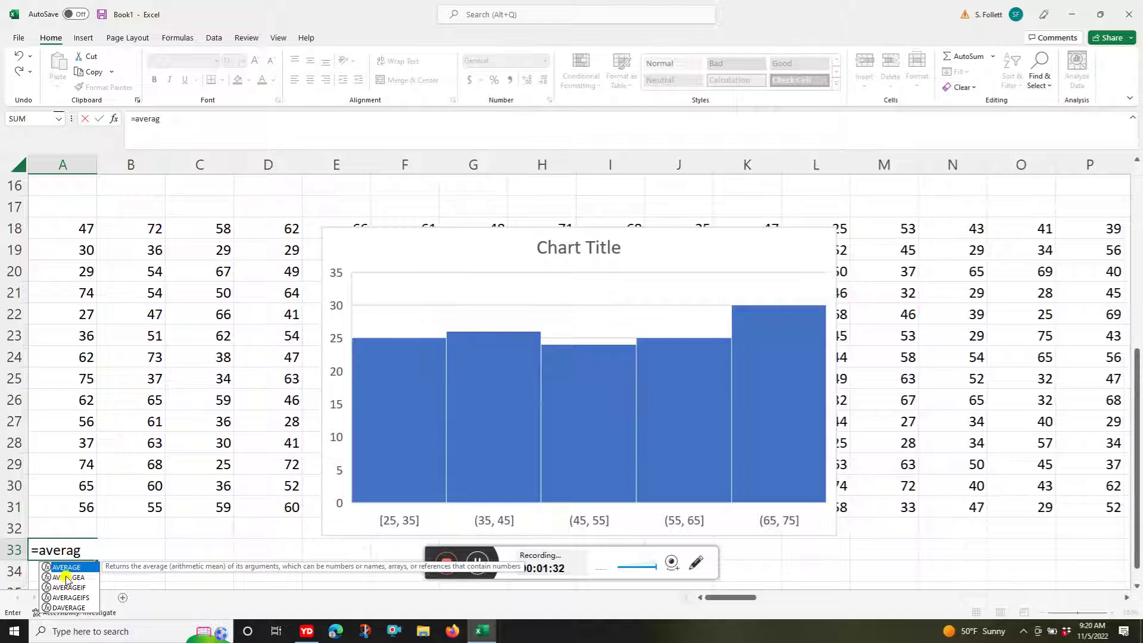
double_click(67, 568)
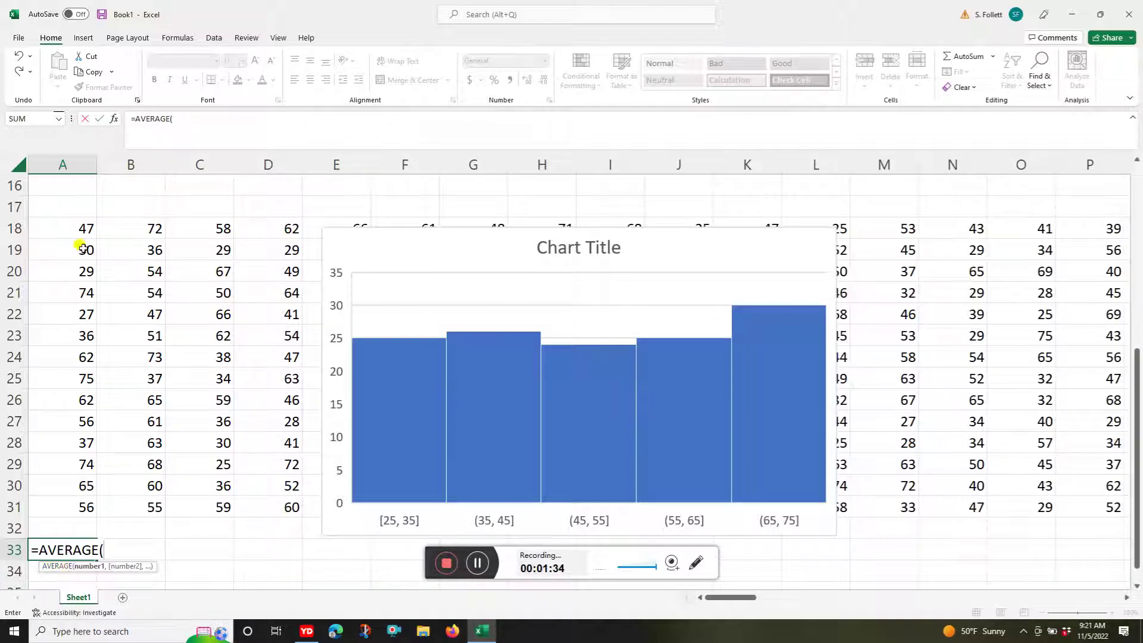
drag(79, 228, 62, 500)
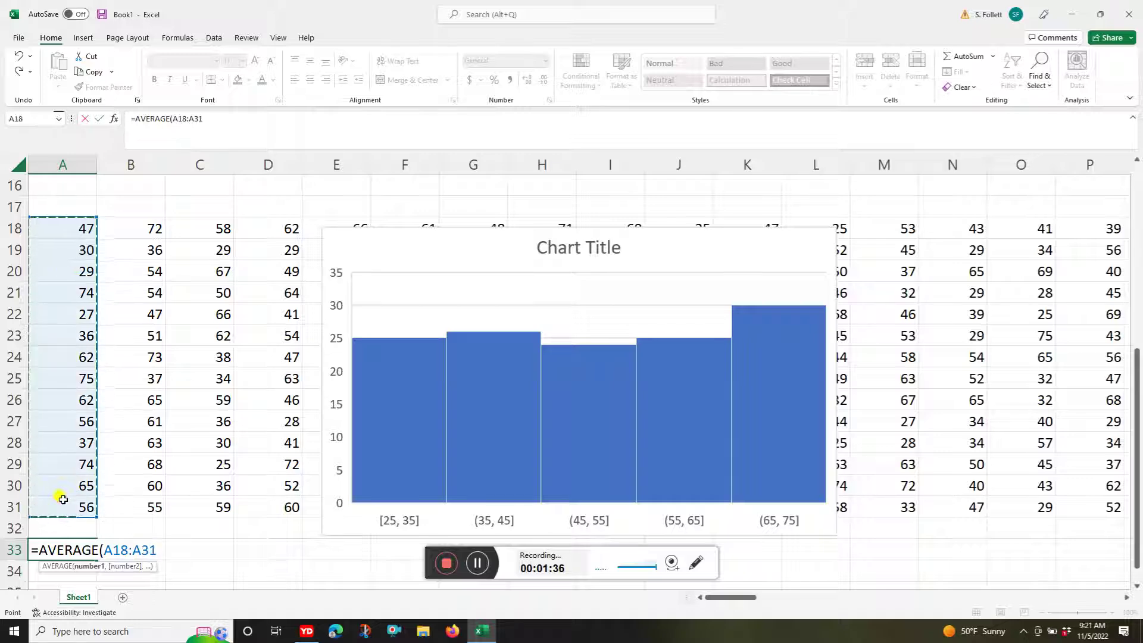
text())
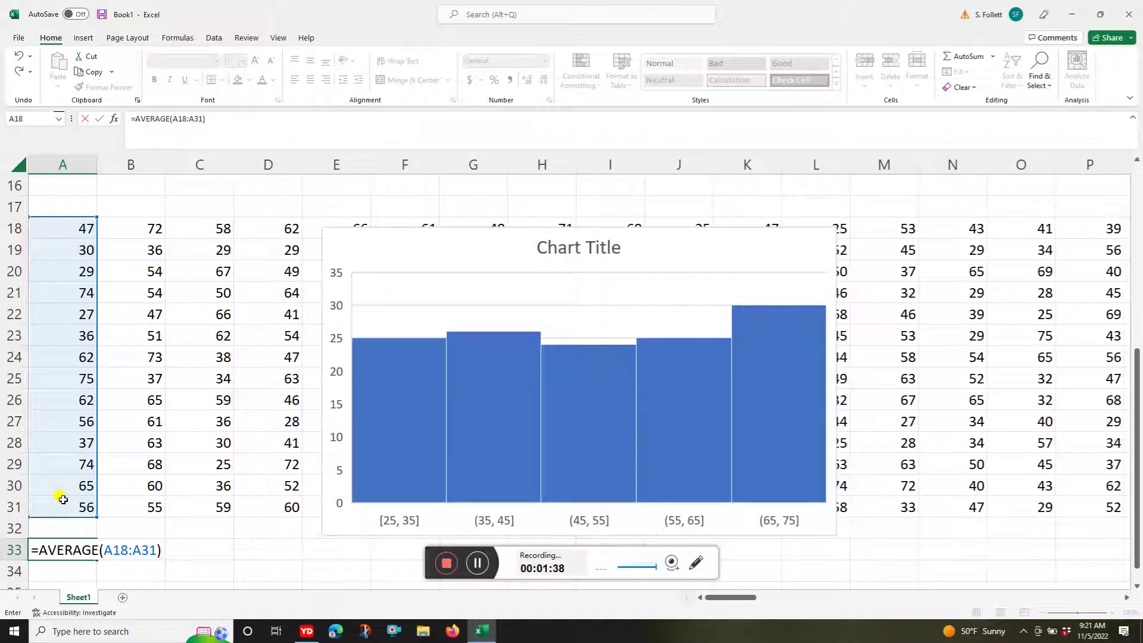
key(Return)
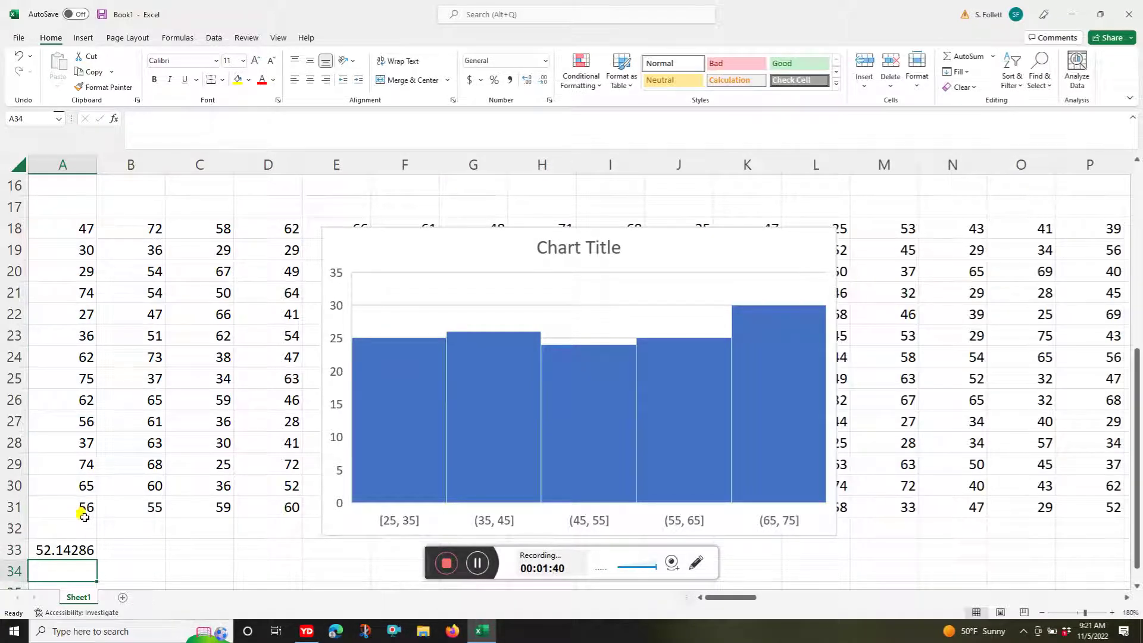
click(69, 545)
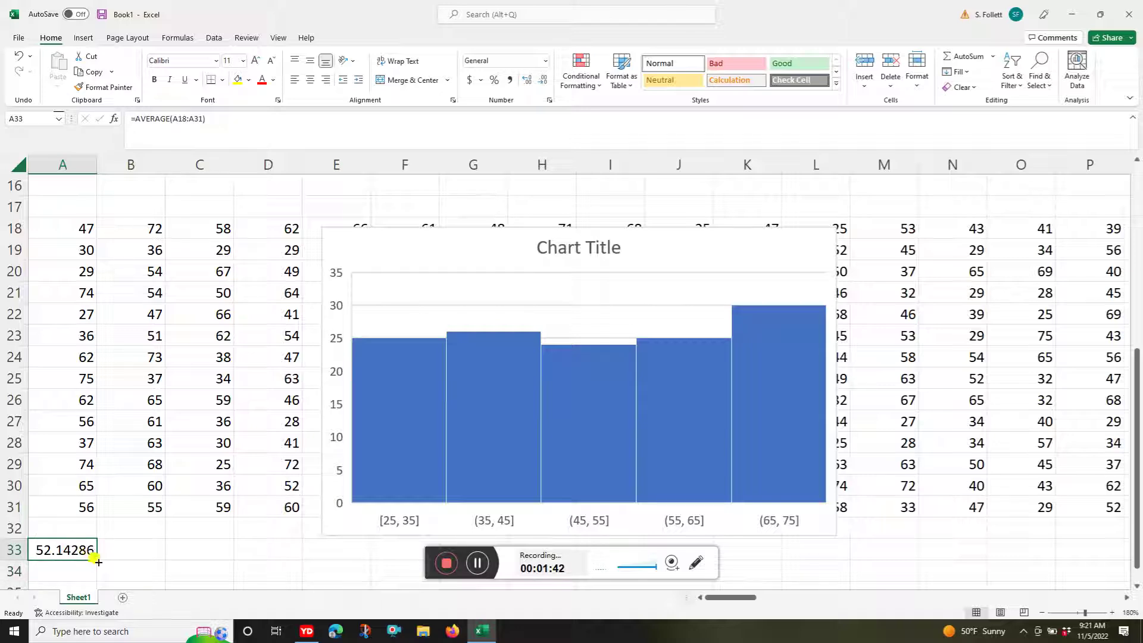
drag(96, 559, 1117, 493)
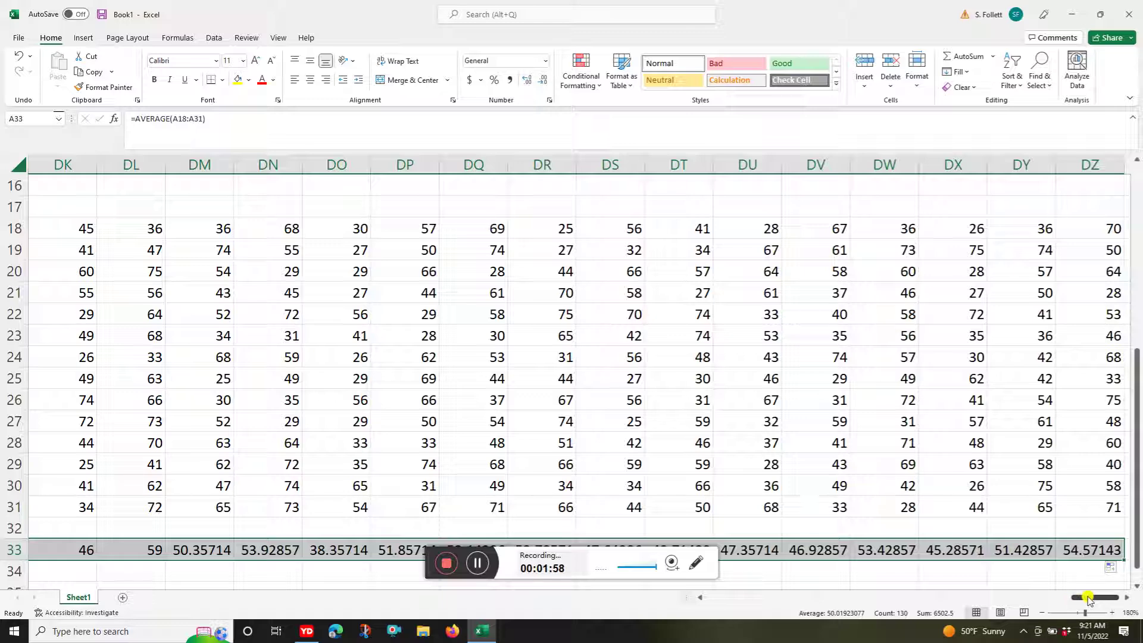
Insert a histogram chart of the column averages in row 33
click(83, 38)
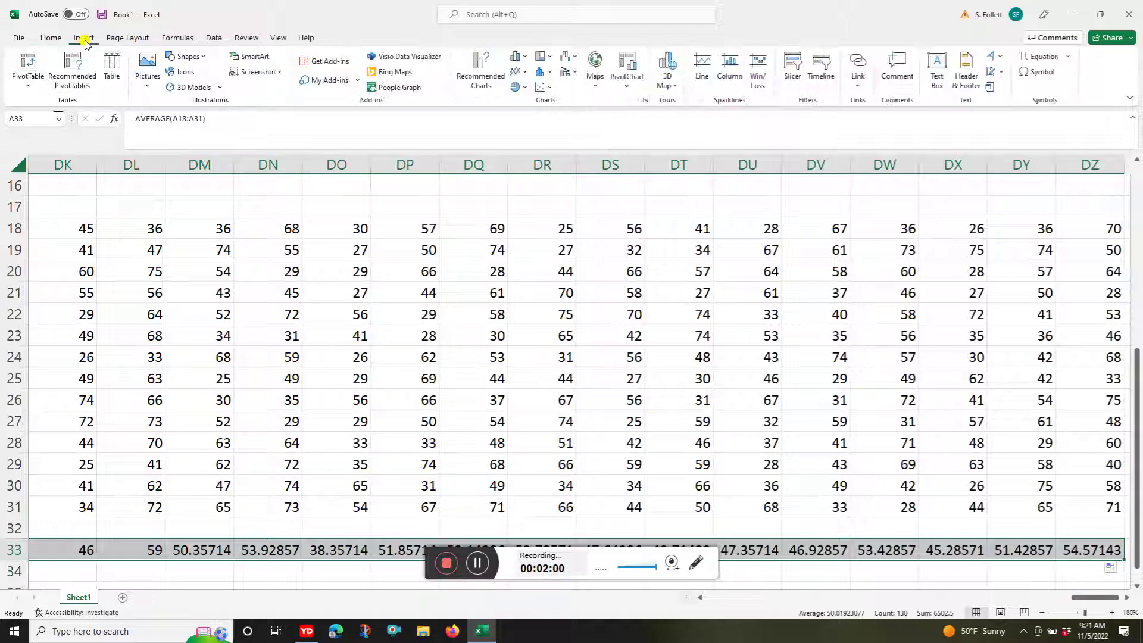
click(541, 73)
click(543, 110)
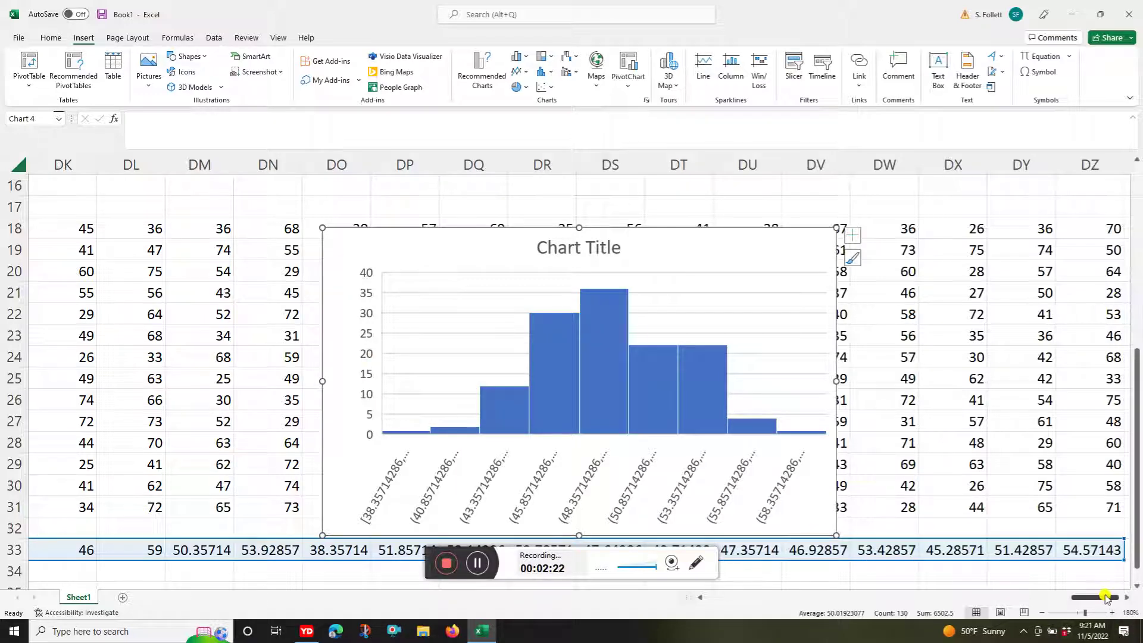
Calculate the mean of all the column averages in cell B34 with =AVERAGE(A33:DZ33)
drag(1106, 597, 193, 581)
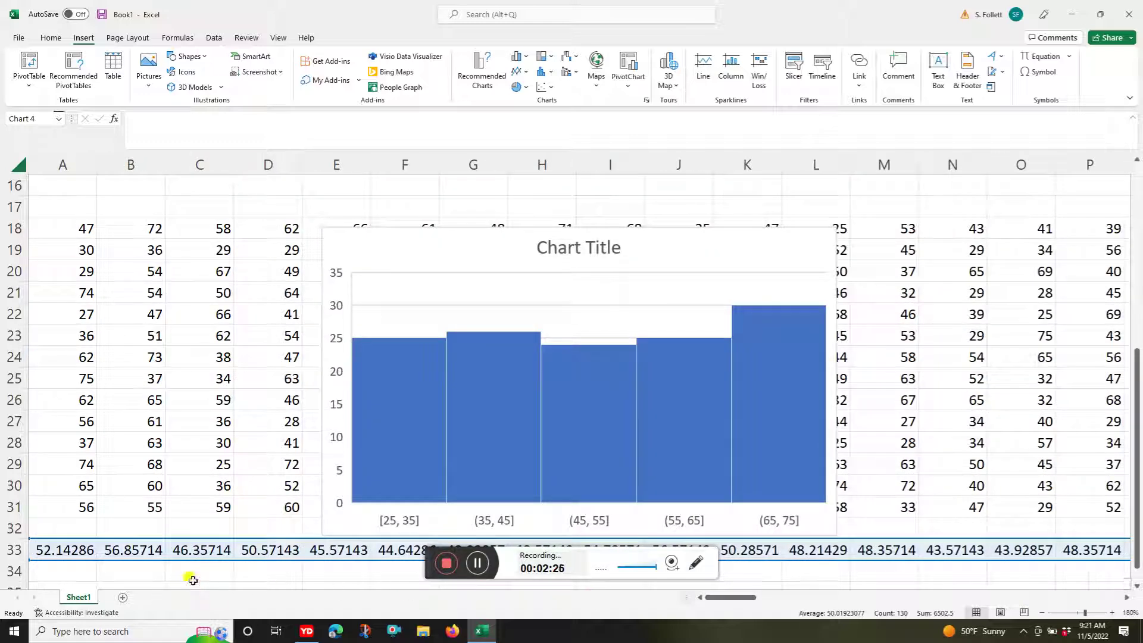
click(126, 575)
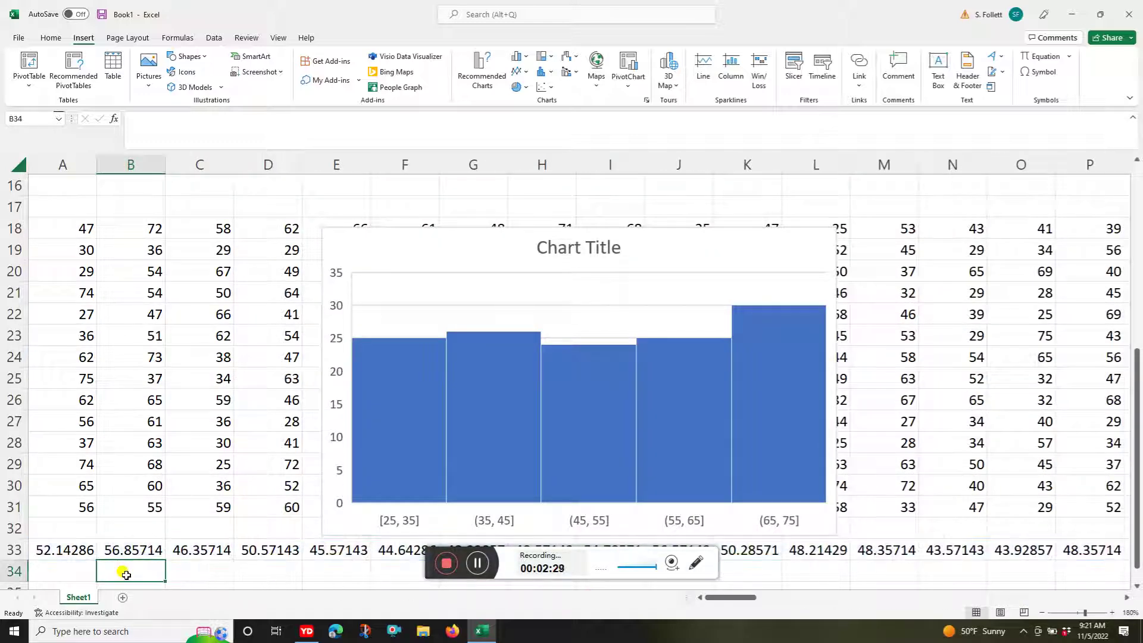
text(=aver)
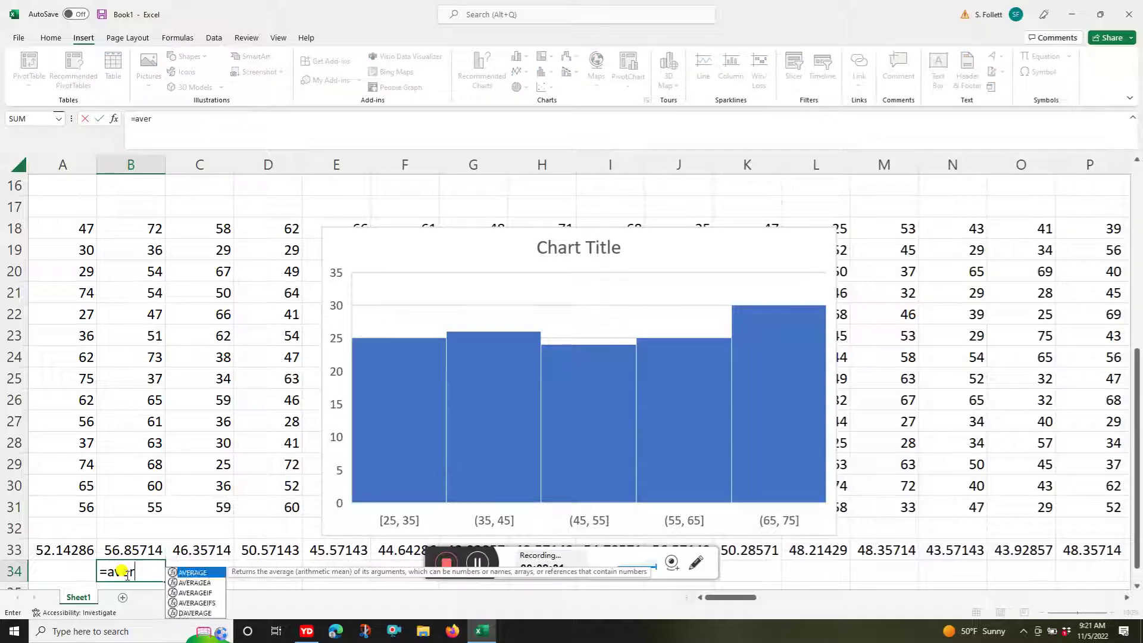
text(ag)
double_click(187, 574)
drag(52, 549, 901, 485)
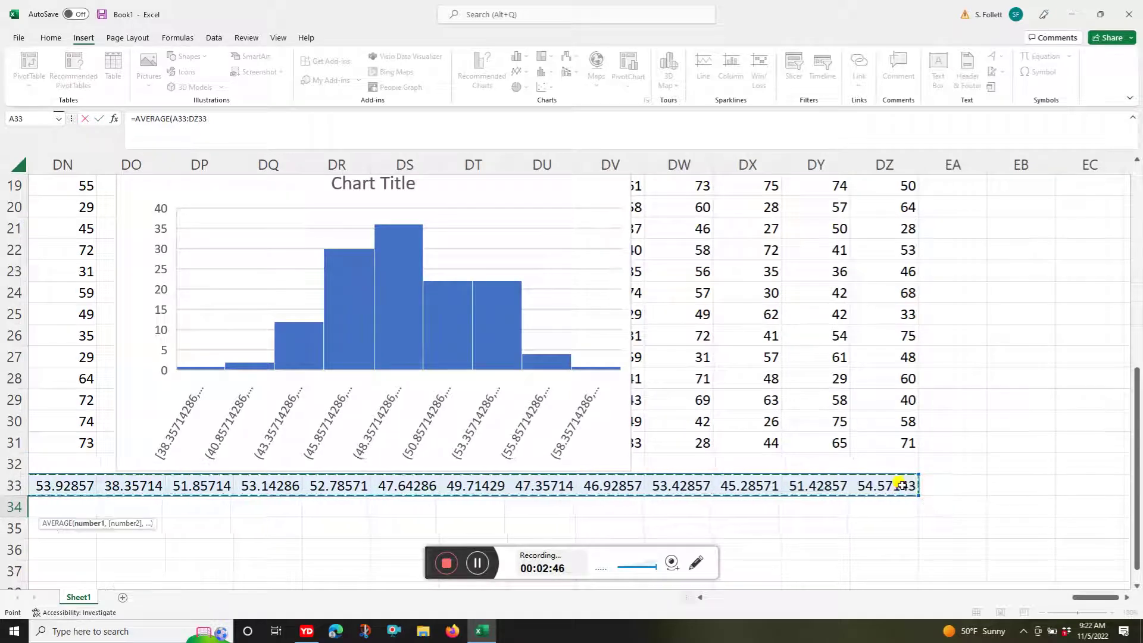
text())
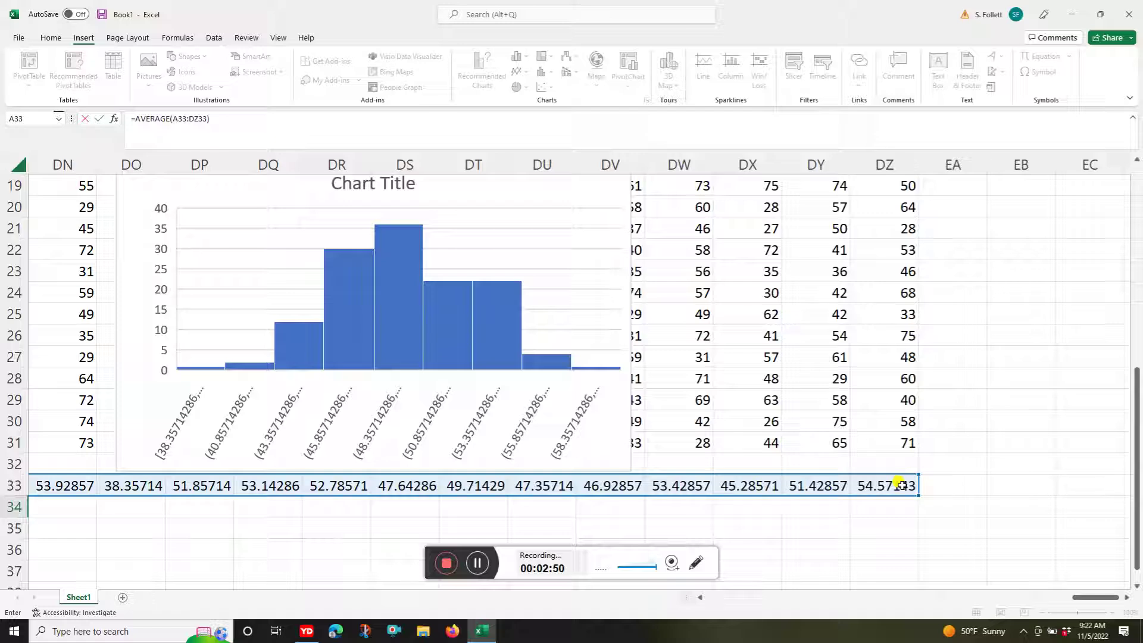
key(Return)
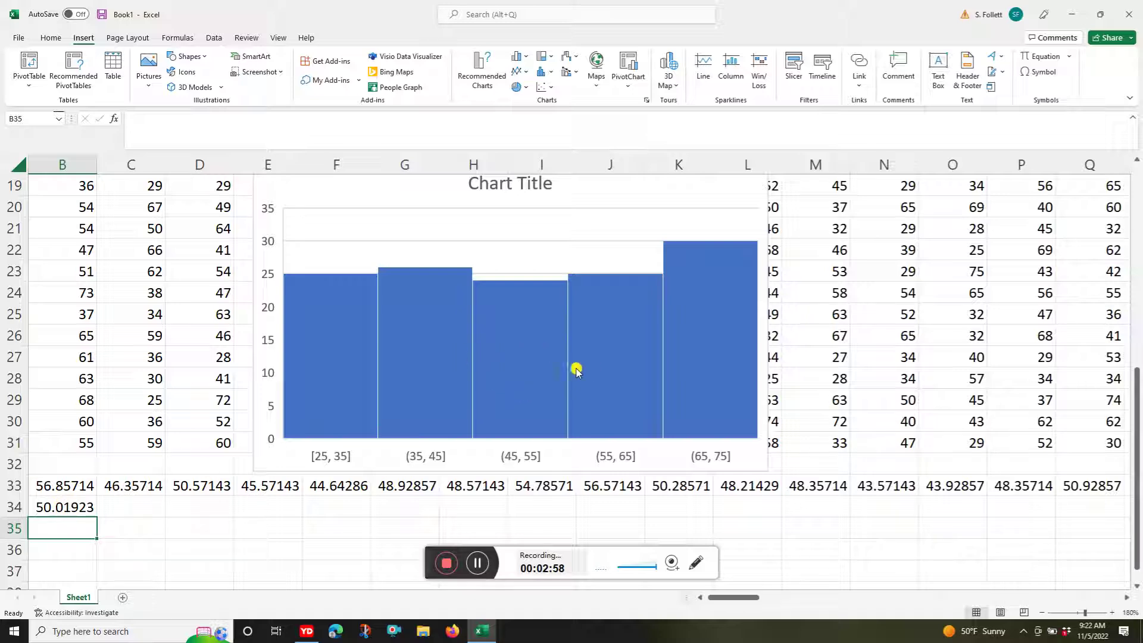
Examine the tallest bar in the histogram of the column averages
drag(723, 601, 1104, 586)
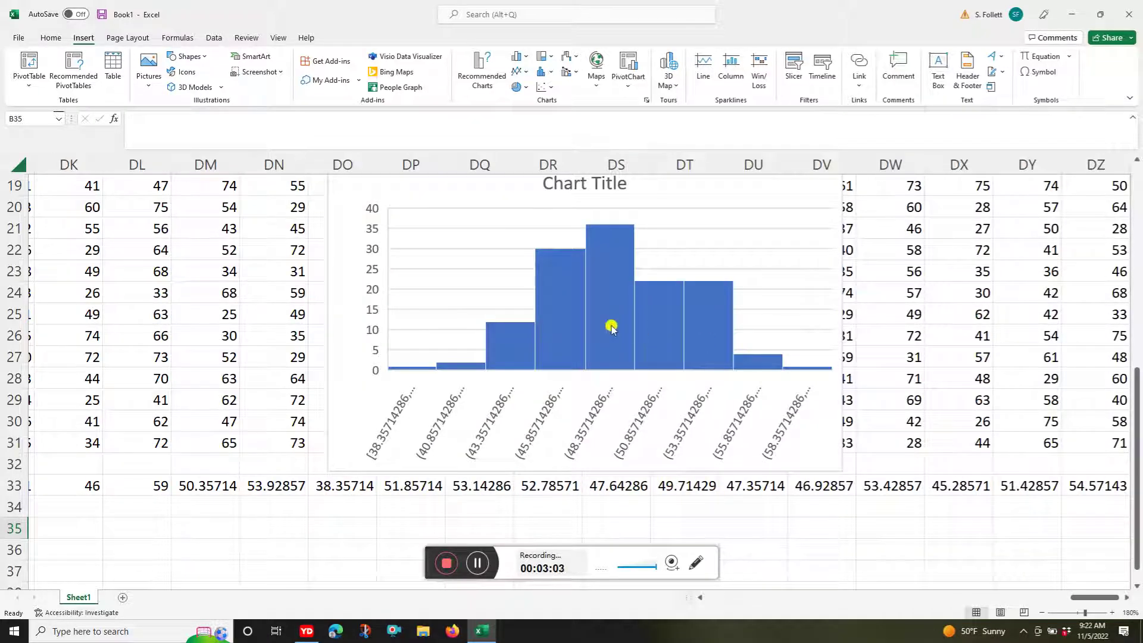
mouse_move(619, 326)
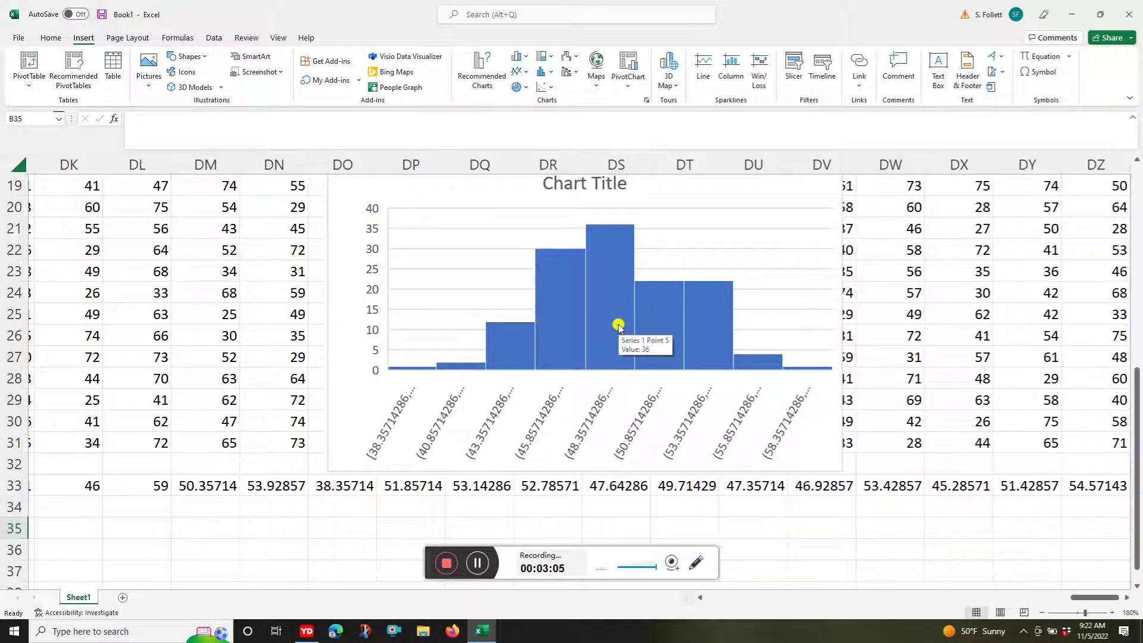